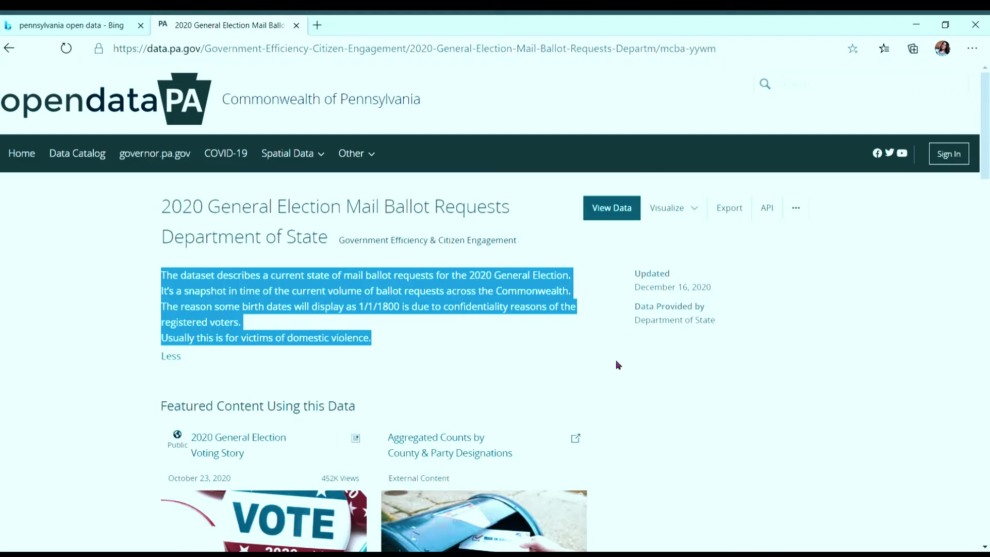
Download the 2020 General Election Mail Ballot Requests dataset as CSV for Excel and open the downloaded file
{"action": "left_click", "coordinate": [610, 240]}
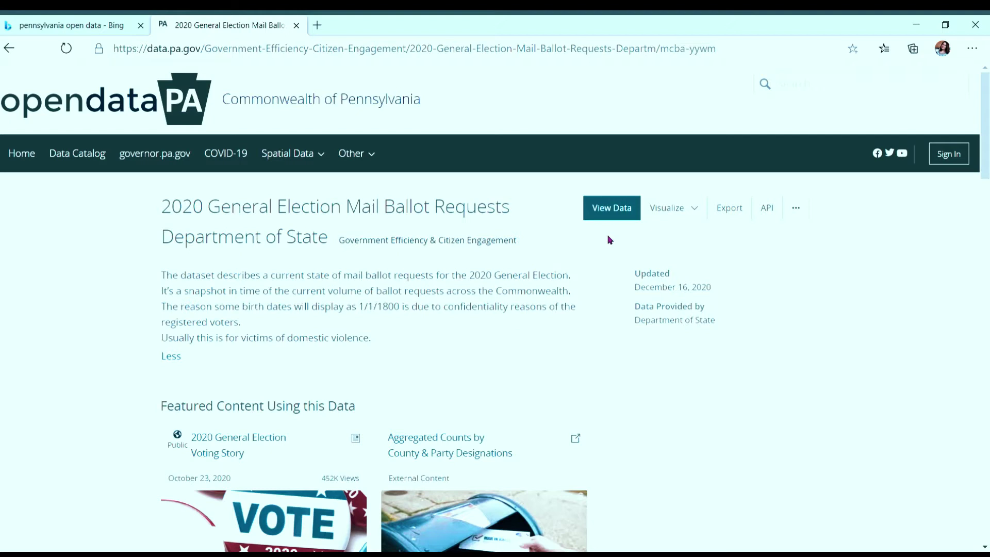
{"action": "left_click", "coordinate": [723, 207]}
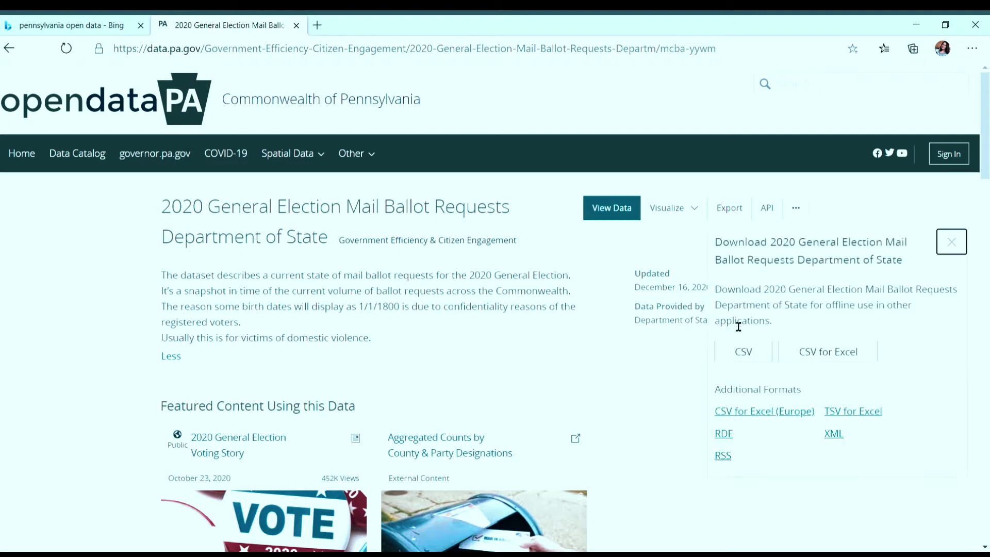
{"action": "left_click", "coordinate": [818, 355]}
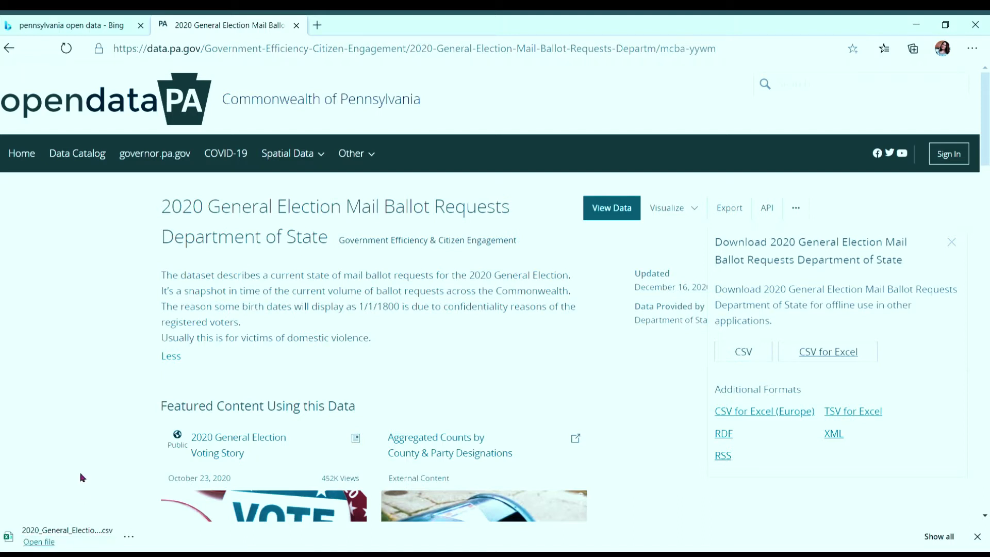
{"action": "left_click", "coordinate": [36, 541]}
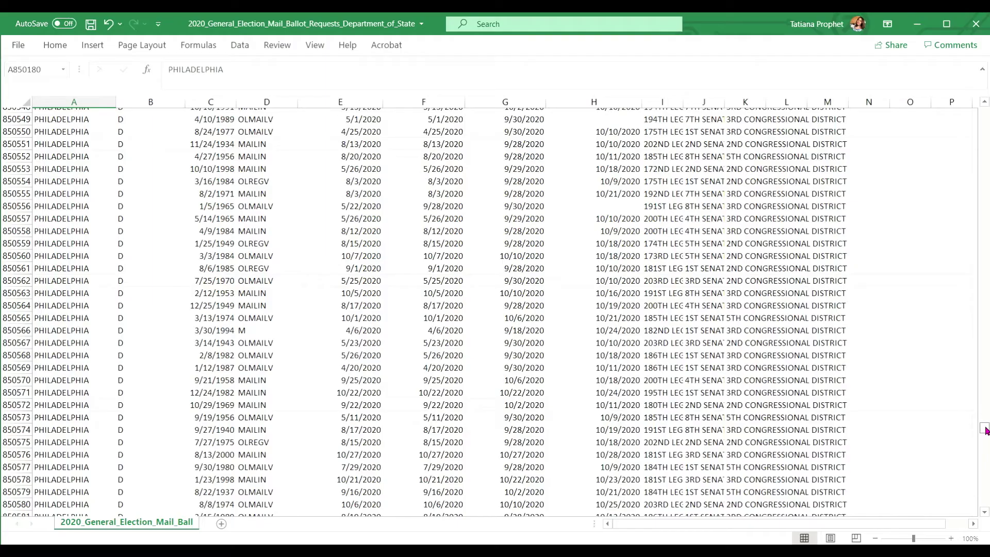
Examine the Philadelphia county records toward the end of the mail ballot requests worksheet
{"action": "left_click_drag", "start_coordinate": [984, 434], "coordinate": [984, 462]}
{"action": "left_click", "coordinate": [77, 448]}
{"action": "scroll", "coordinate": [98, 425], "scroll_direction": "down", "scroll_amount": 8}
{"action": "scroll", "coordinate": [98, 425], "scroll_direction": "down", "scroll_amount": 20}
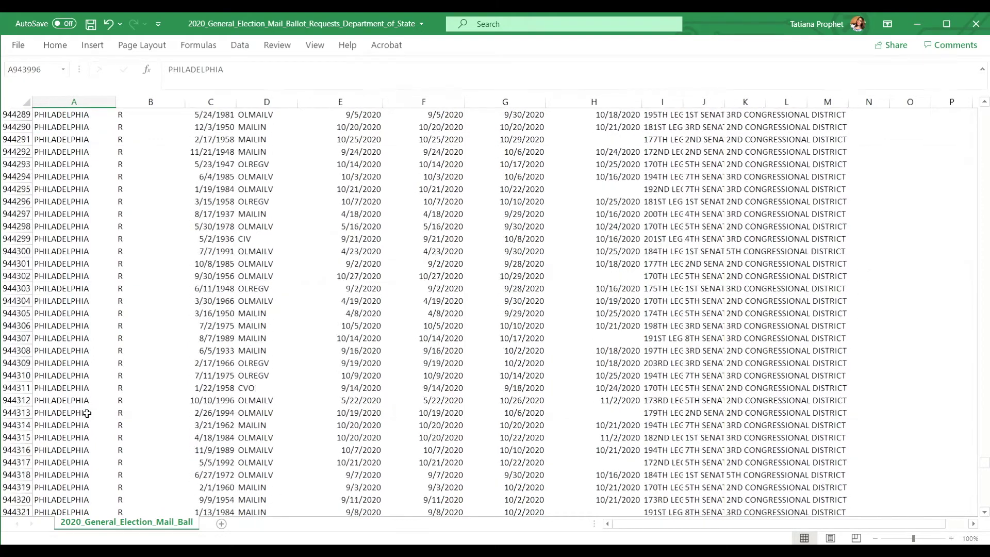
{"action": "scroll", "coordinate": [88, 407], "scroll_direction": "down", "scroll_amount": 20}
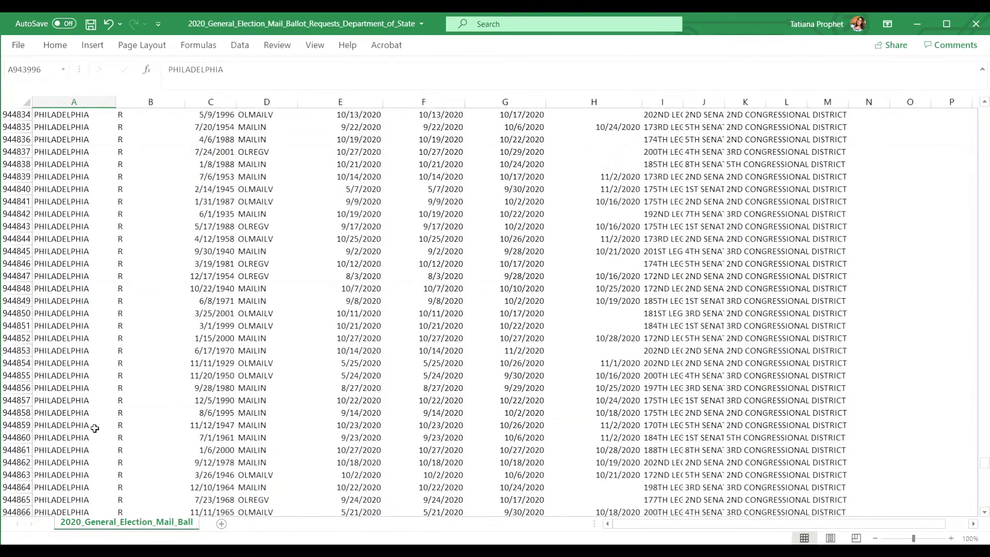
{"action": "scroll", "coordinate": [95, 428], "scroll_direction": "down", "scroll_amount": 20}
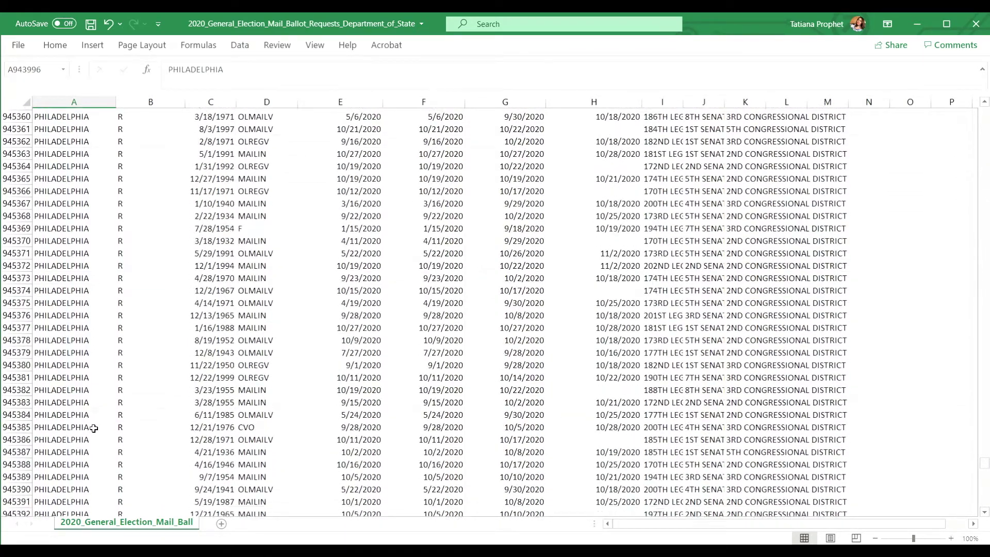
{"action": "left_click", "coordinate": [984, 512]}
{"action": "left_click_drag", "start_coordinate": [983, 514], "coordinate": [986, 516]}
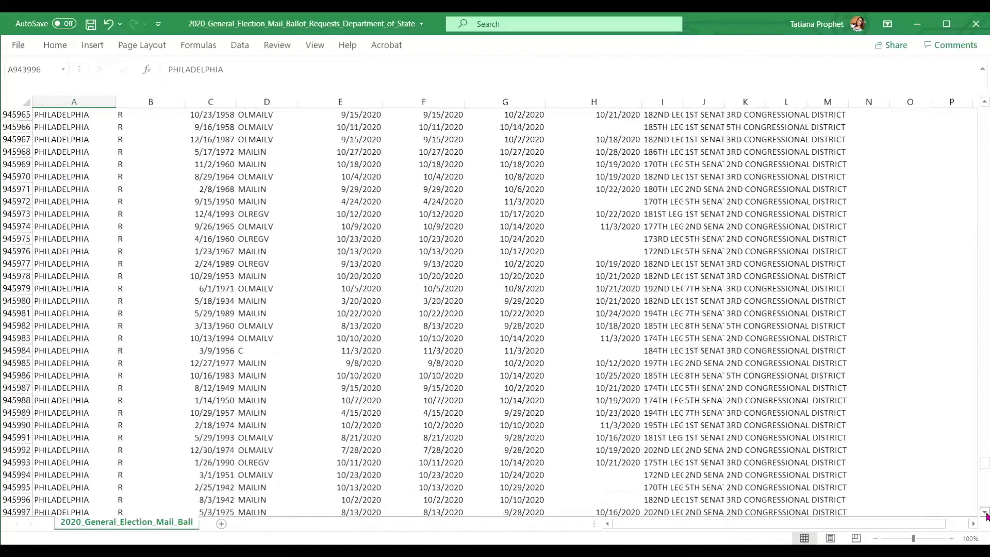
{"action": "left_click_drag", "start_coordinate": [986, 517], "coordinate": [987, 516]}
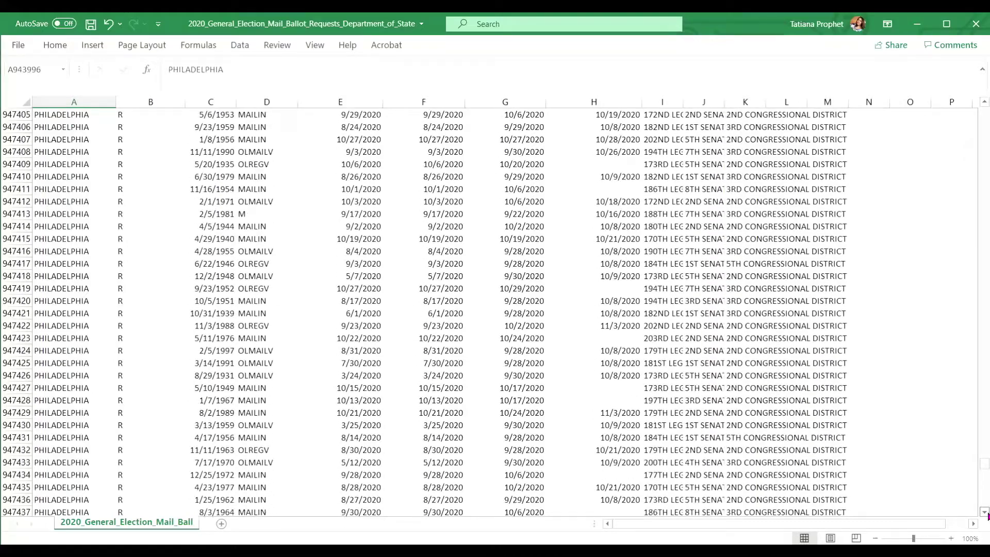
{"action": "left_click_drag", "start_coordinate": [987, 514], "coordinate": [987, 514]}
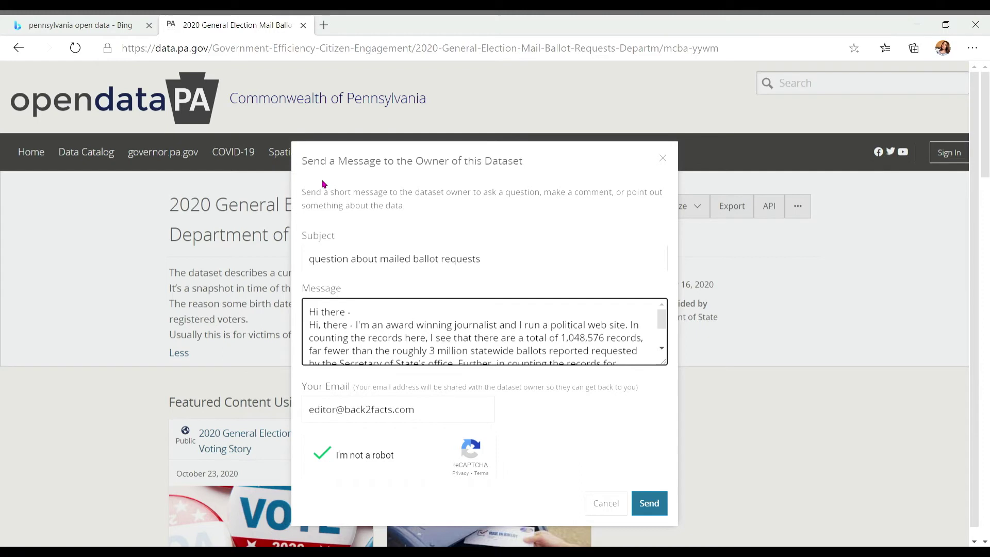
Remove the duplicate greeting "Hi, there -" before "I'm an award winning journalist" in the message to the dataset owner
{"action": "left_click_drag", "start_coordinate": [525, 269], "coordinate": [314, 269]}
{"action": "left_click", "coordinate": [437, 335]}
{"action": "left_click", "coordinate": [360, 327]}
{"action": "left_click_drag", "start_coordinate": [362, 332], "coordinate": [309, 332]}
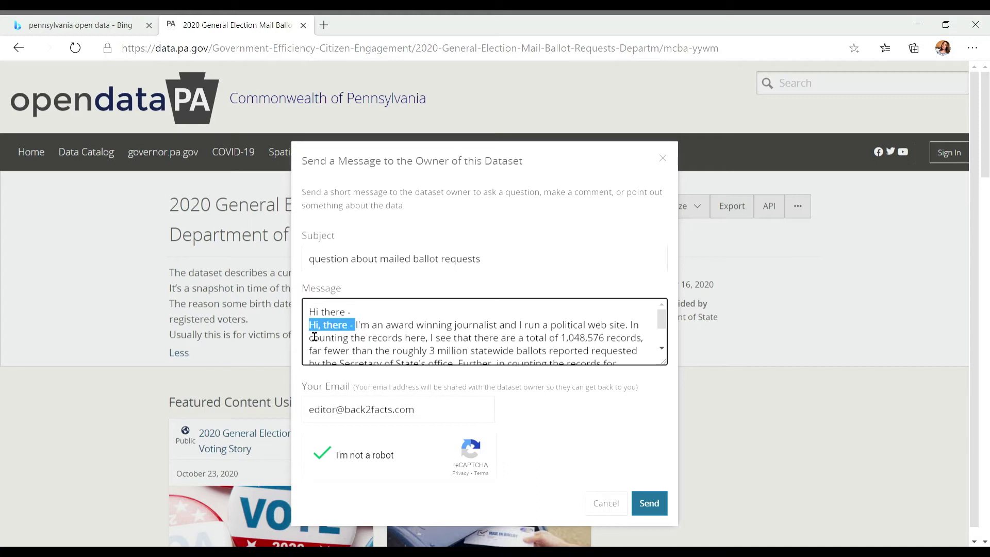
{"action": "key", "text": "BackSpace"}
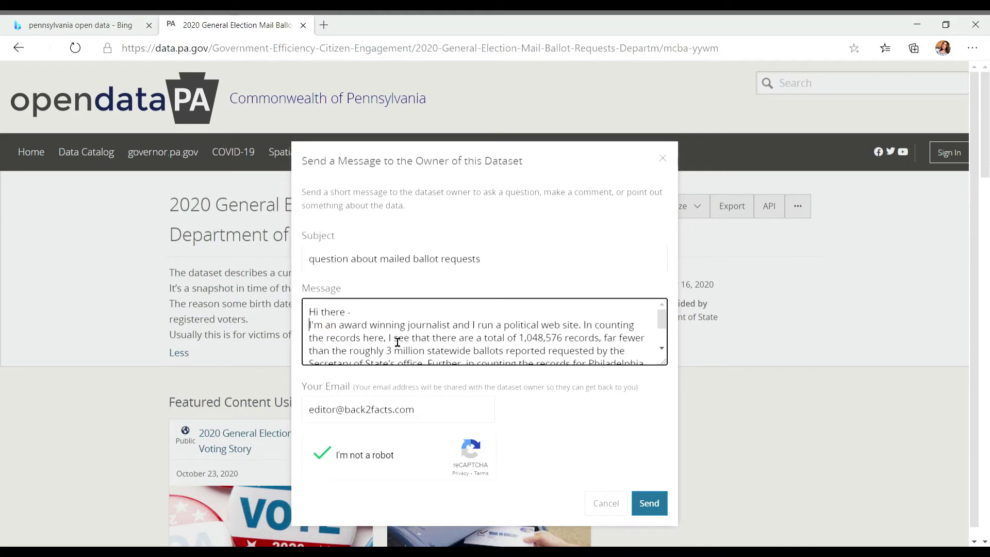
After "Is this correct?", add "It would mean that far fewer mail ballots were requested than were returned for Joe Biden (" to the message
{"action": "left_click", "coordinate": [662, 349]}
{"action": "left_click", "coordinate": [663, 349]}
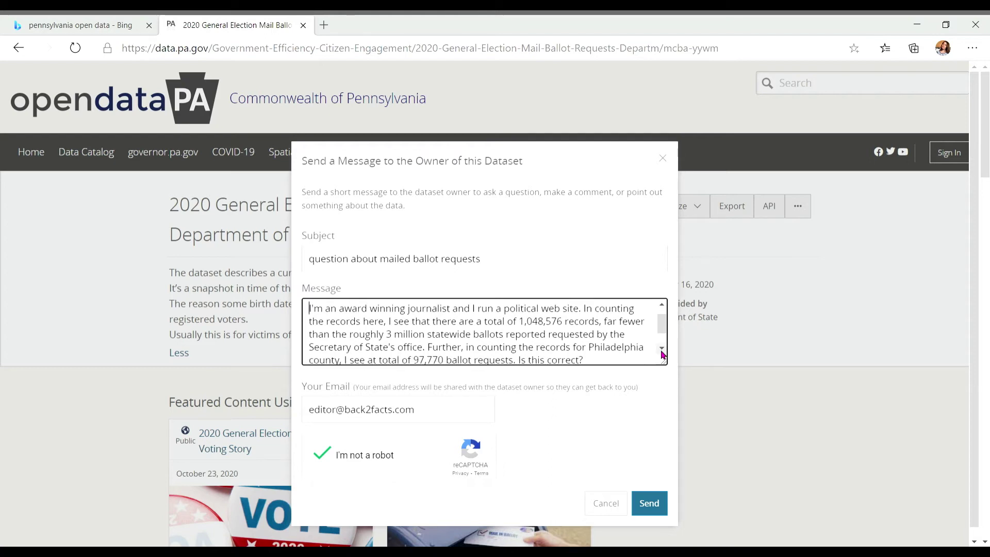
{"action": "scroll", "coordinate": [634, 346], "scroll_direction": "down", "scroll_amount": 2}
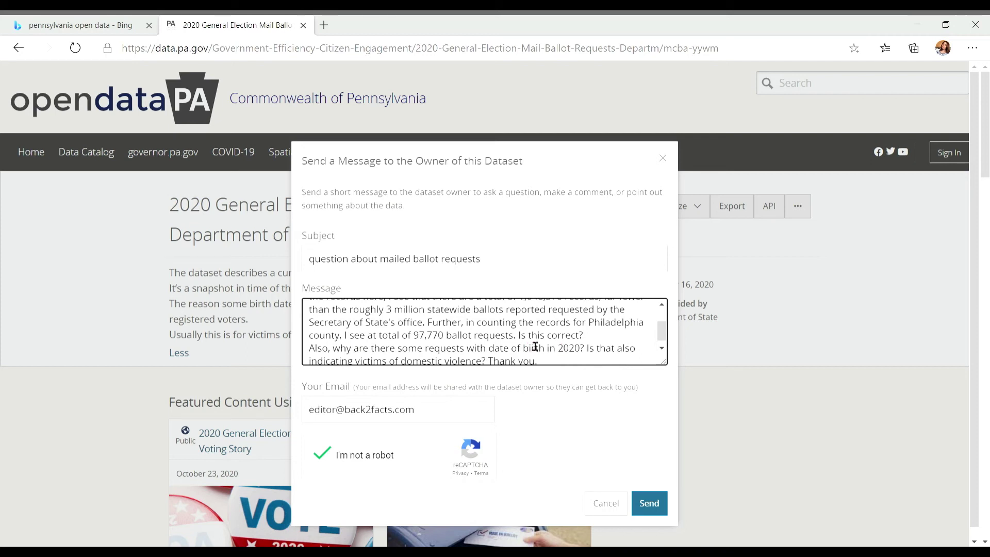
{"action": "type", "text": "It"}
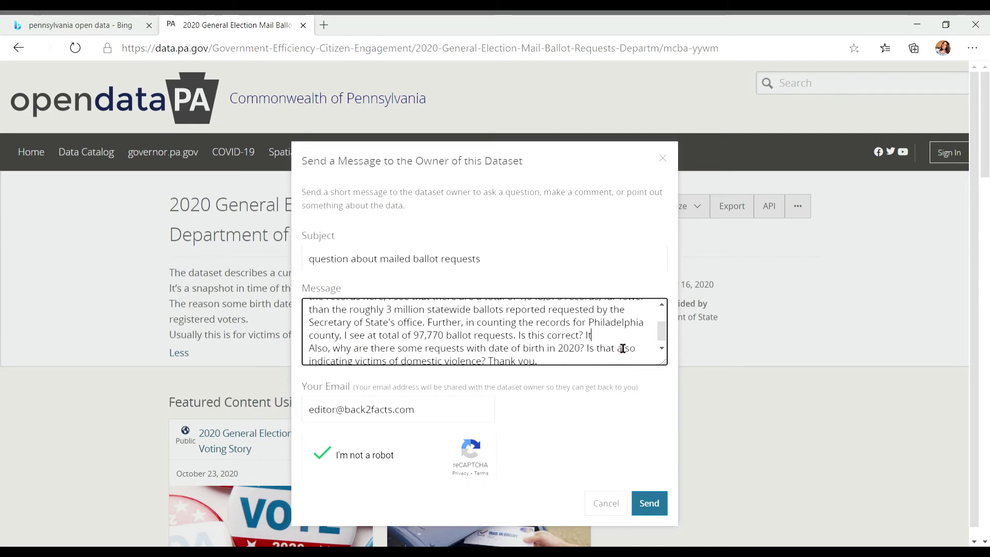
{"action": "type", "text": " would mean that far fewer"}
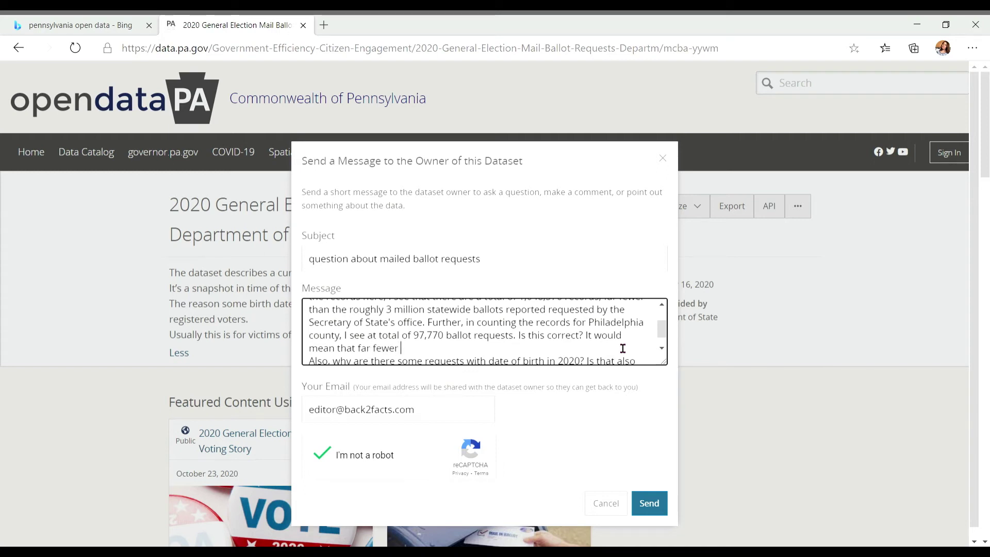
{"action": "type", "text": " mail ballot"}
{"action": "type", "text": "s were reques"}
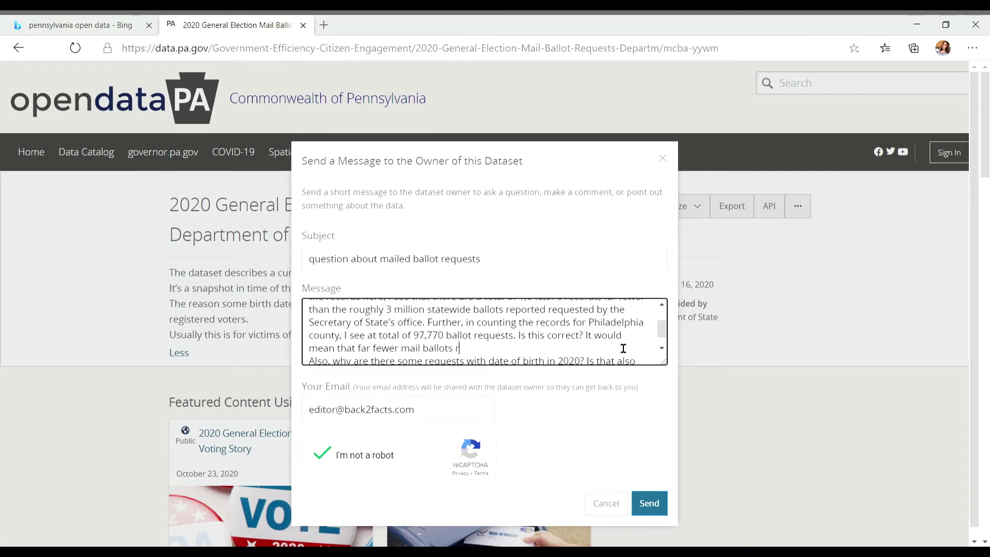
{"action": "type", "text": "ted than were "}
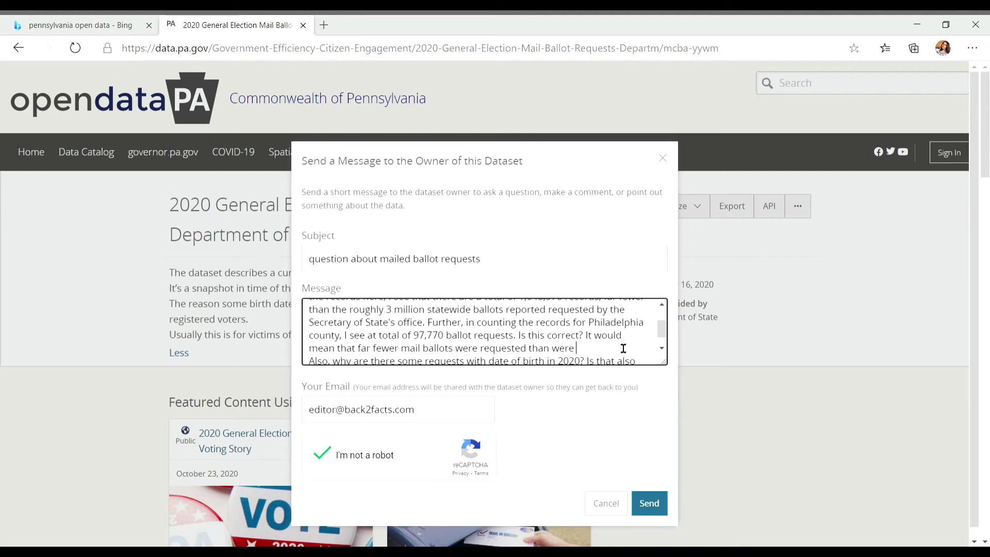
{"action": "type", "text": "returned for Joe Biden ("}
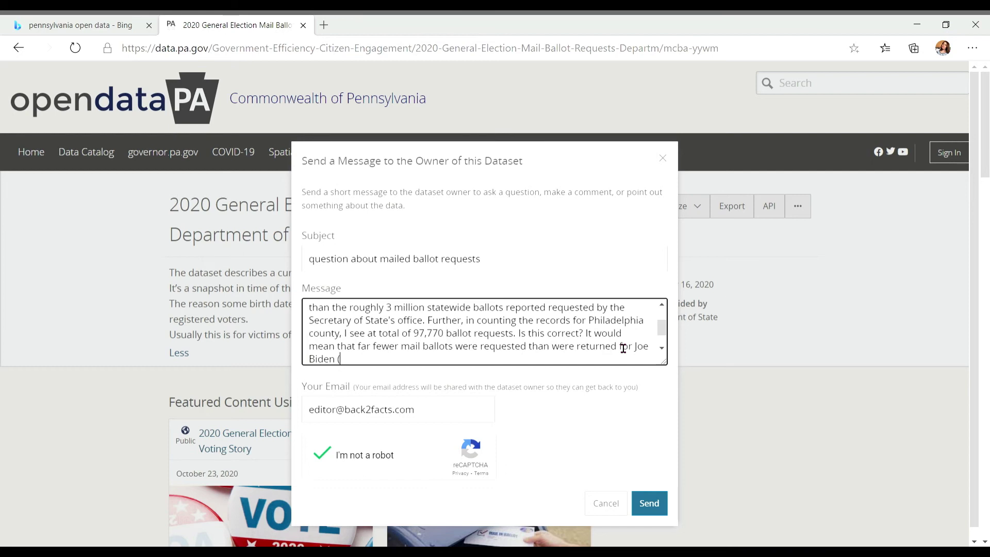
Complete the parenthesis with "339,403 according to the Philadelphia commissioner's web site)." and end the message with "I look forward to hearing back soon."
{"action": "key", "text": "alt+Tab"}
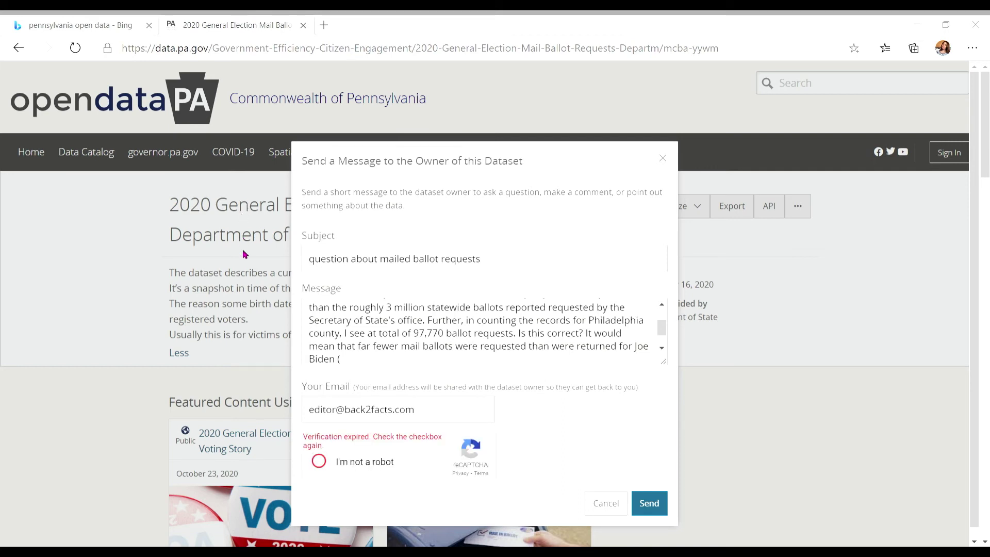
{"action": "left_click", "coordinate": [444, 292]}
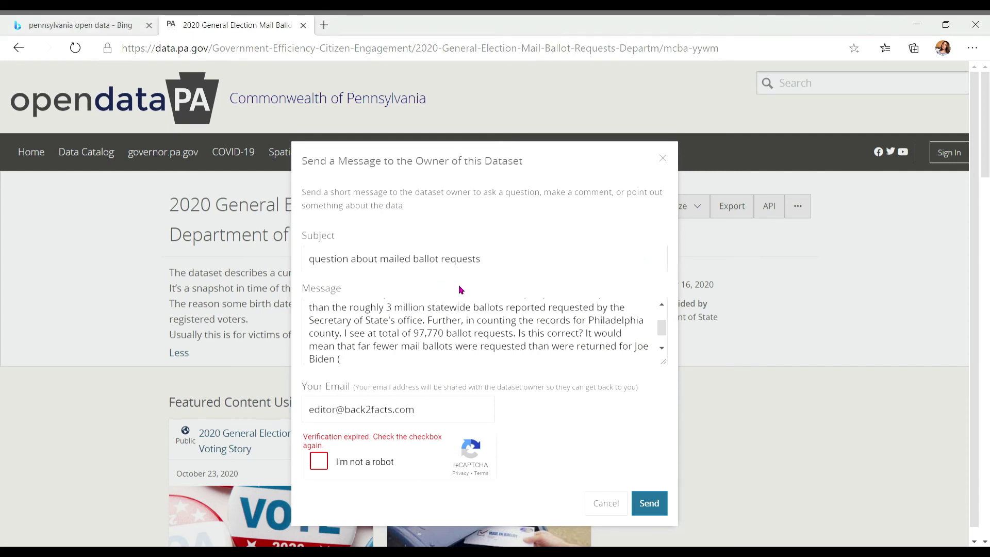
{"action": "left_click", "coordinate": [466, 361]}
{"action": "type", "text": "339,403 according to the Philadelphia commissioner's web site). Also, why are there some requests with date of birth in 2020? Is that also indicating victims of domestic violence? Thank you. I look forward to hearing back soon."}
Complete the robot verification again and send the message to the dataset owner
{"action": "left_click", "coordinate": [318, 455]}
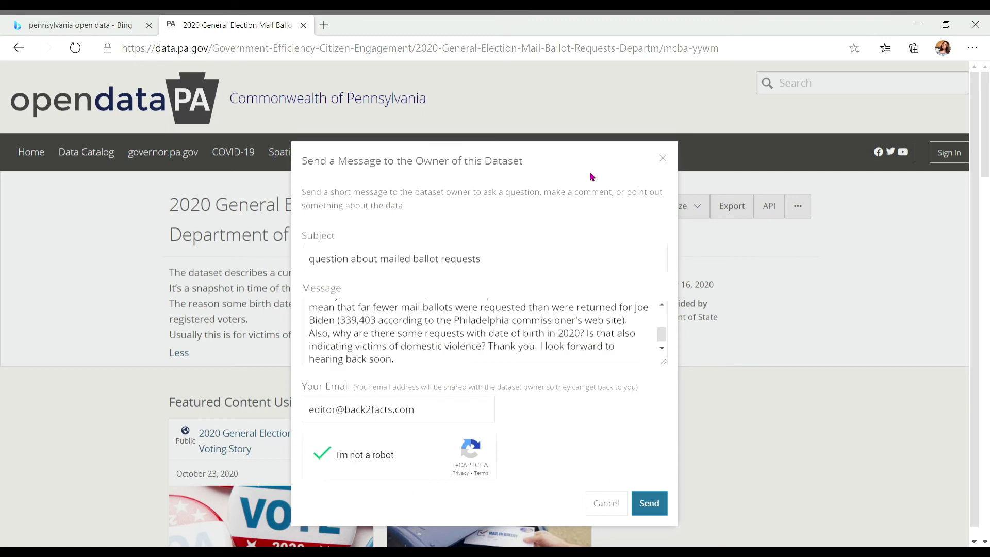
{"action": "left_click", "coordinate": [654, 501]}
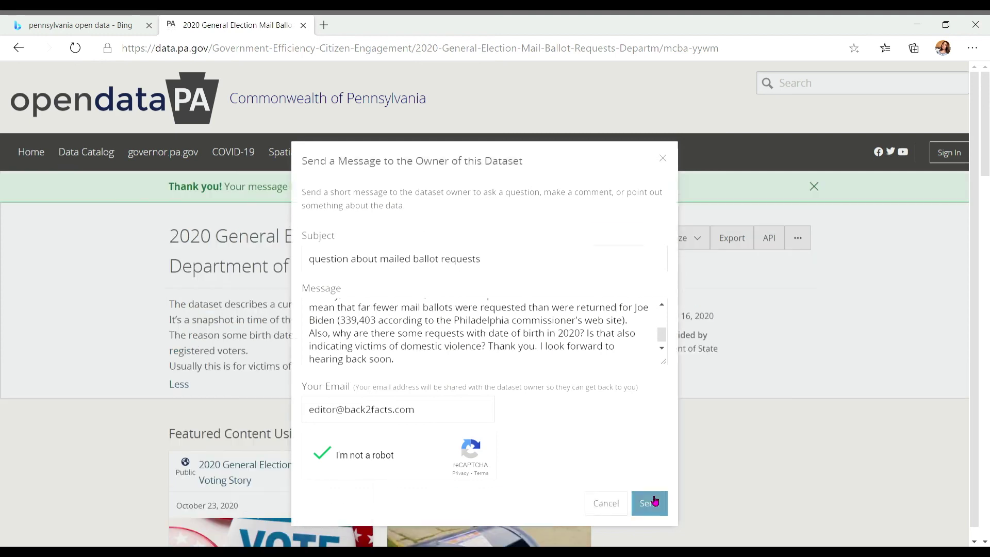